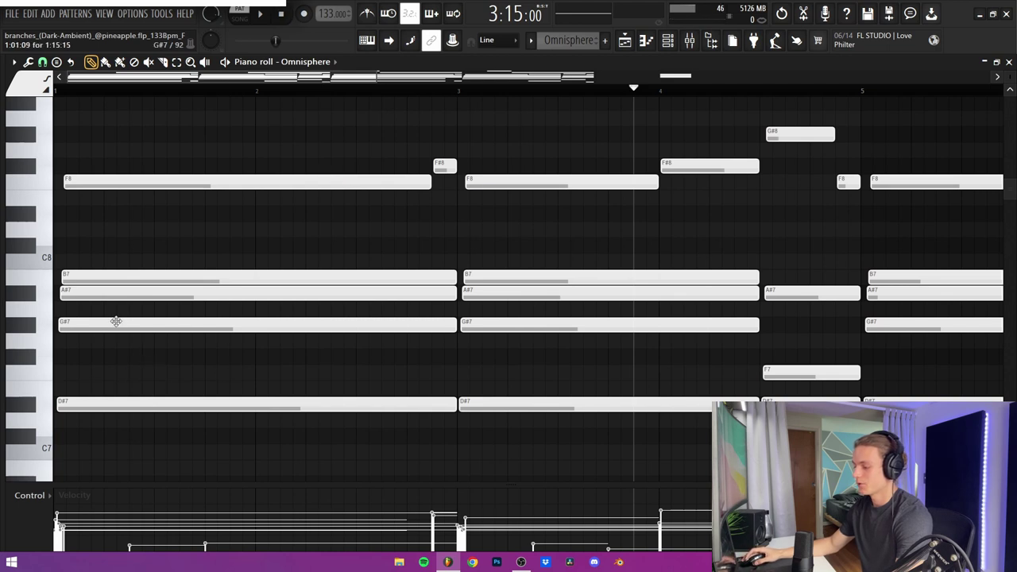
# Step: Select the six-note chord at bar 10 and transpose it up five semitones
pyautogui.moveTo(126, 312); pyautogui.dragTo(126, 347)
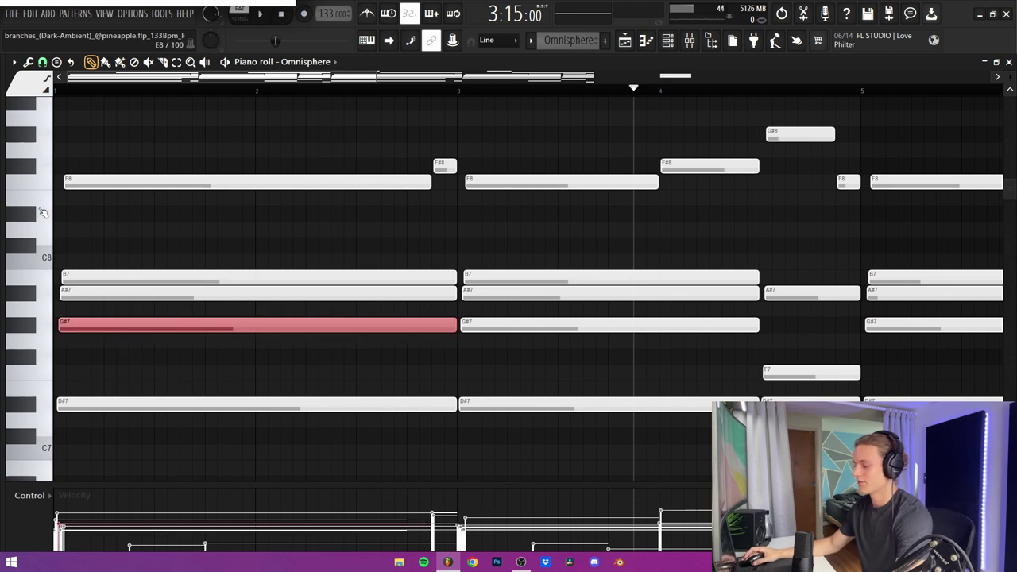
pyautogui.hscroll(7, 389, 101)
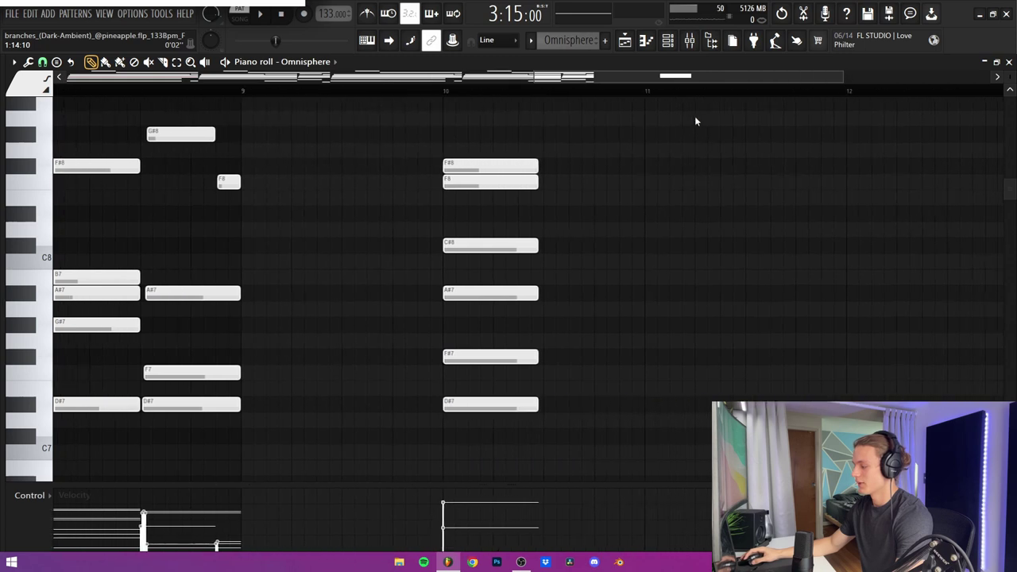
pyautogui.moveTo(533, 126); pyautogui.dragTo(491, 453)
pyautogui.press('Up')
pyautogui.press('Up')
pyautogui.press('Up')
pyautogui.press('Up')
pyautogui.press('Up')
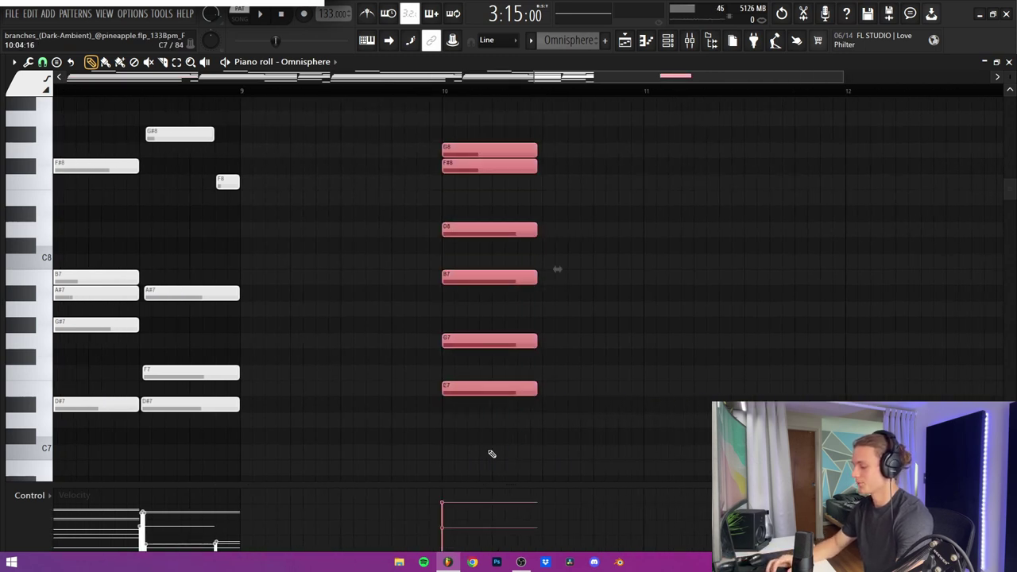
# Step: Revoice the bar 10 chord by lowering its D#8, A#8 and B8 notes one octave each, and audition it
pyautogui.click(559, 262)
pyautogui.click(513, 244)
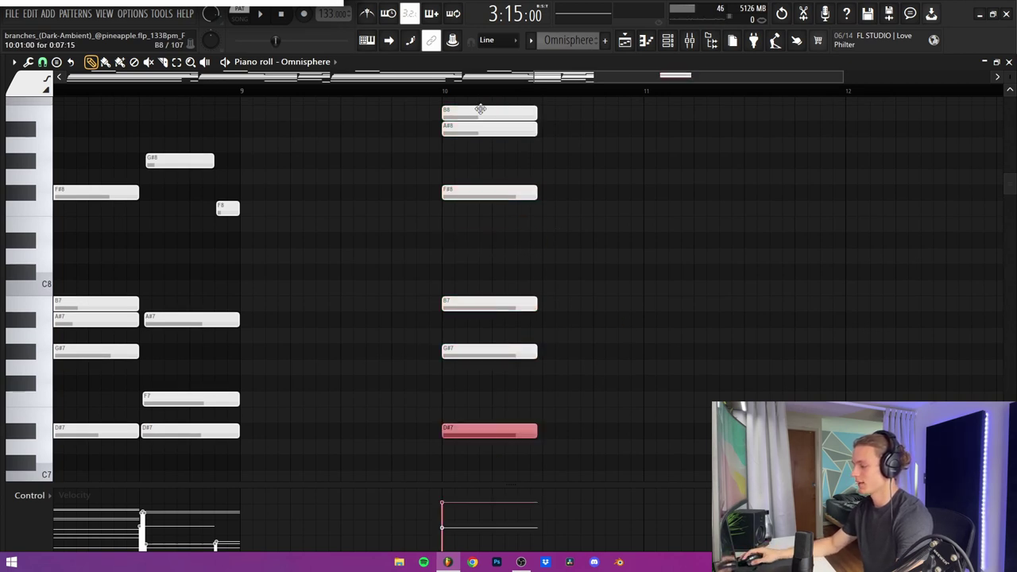
pyautogui.moveTo(477, 107); pyautogui.dragTo(480, 135)
pyautogui.hotkey('ctrl', 'Down')
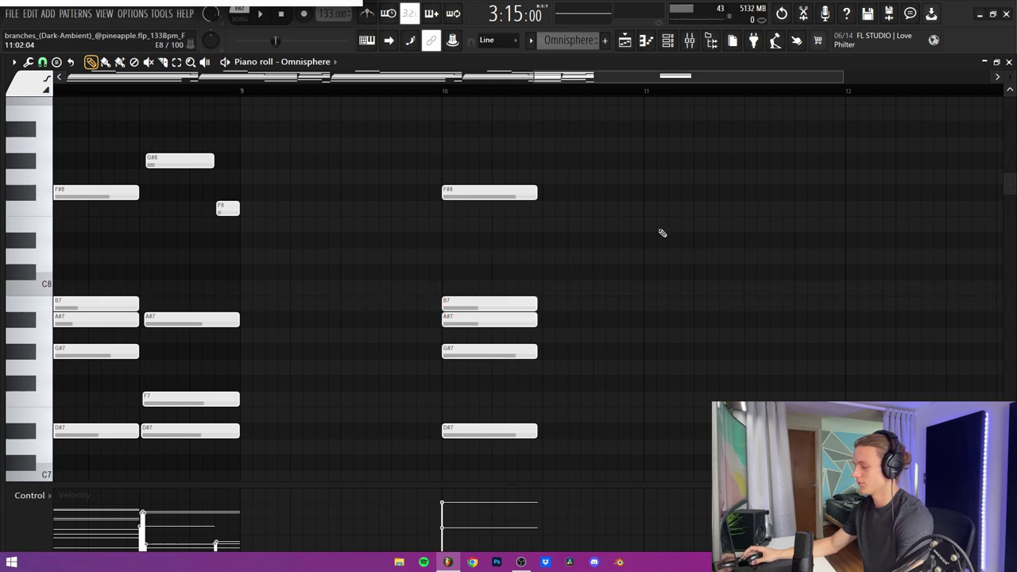
pyautogui.scroll(-3, 436, 291)
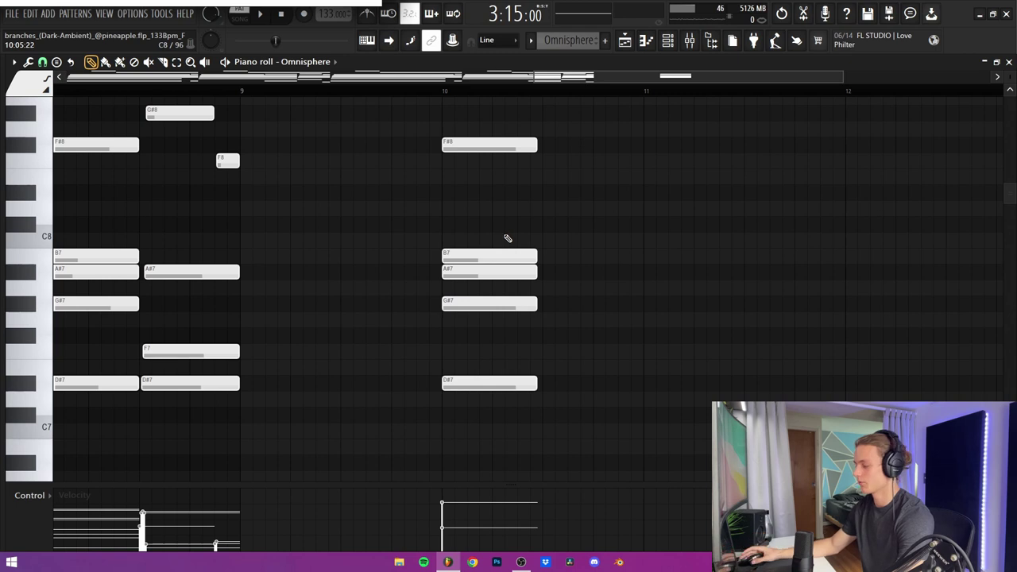
pyautogui.moveTo(496, 240); pyautogui.dragTo(490, 220)
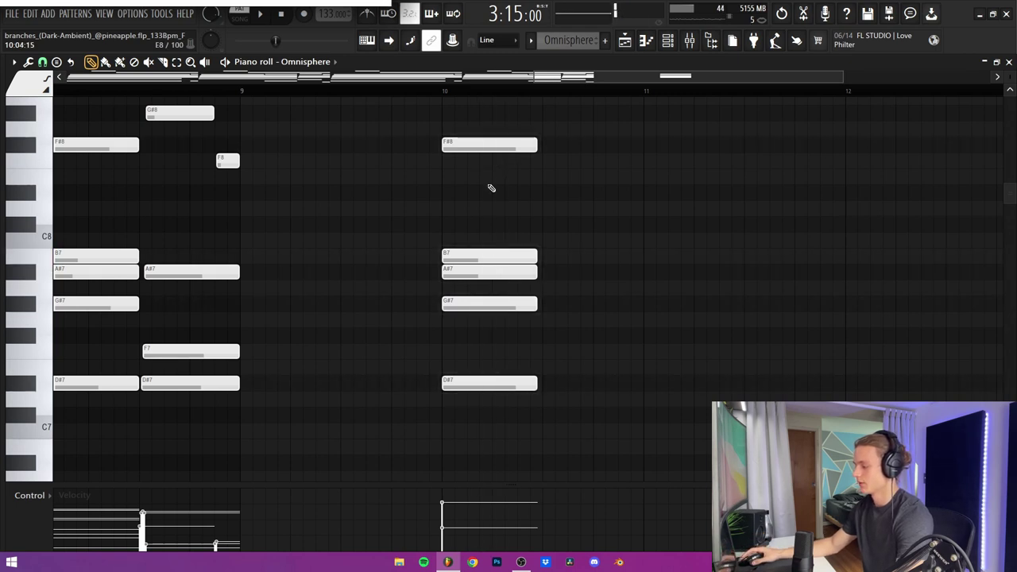
# Step: Lower the whole bar 10 chord by two octaves, auditioning it after each octave
pyautogui.moveTo(490, 104); pyautogui.dragTo(477, 453)
pyautogui.hotkey('ctrl', 'Down')
pyautogui.scroll(-6, 479, 457)
pyautogui.scroll(-1, 493, 434)
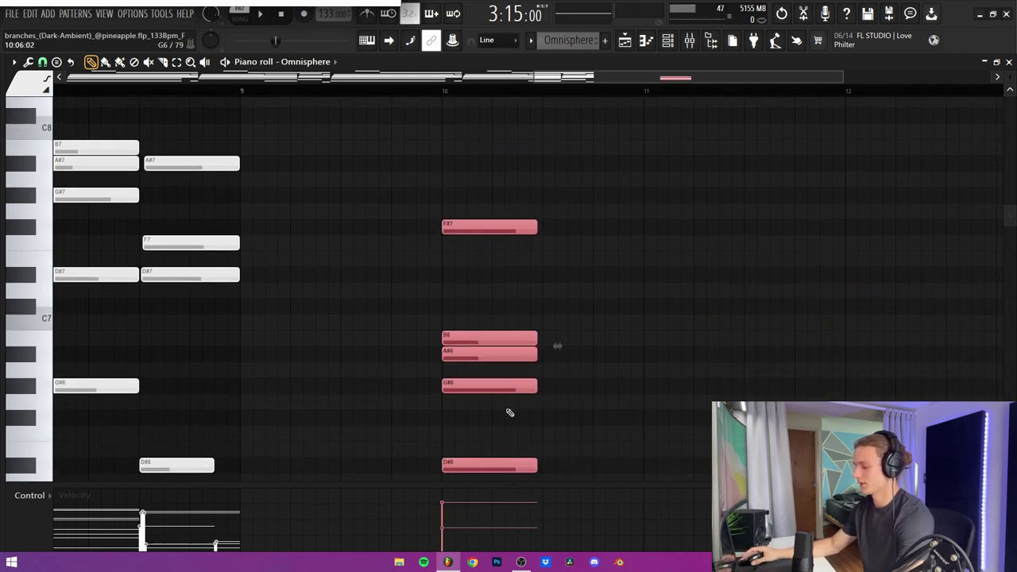
pyautogui.moveTo(468, 400); pyautogui.dragTo(476, 390)
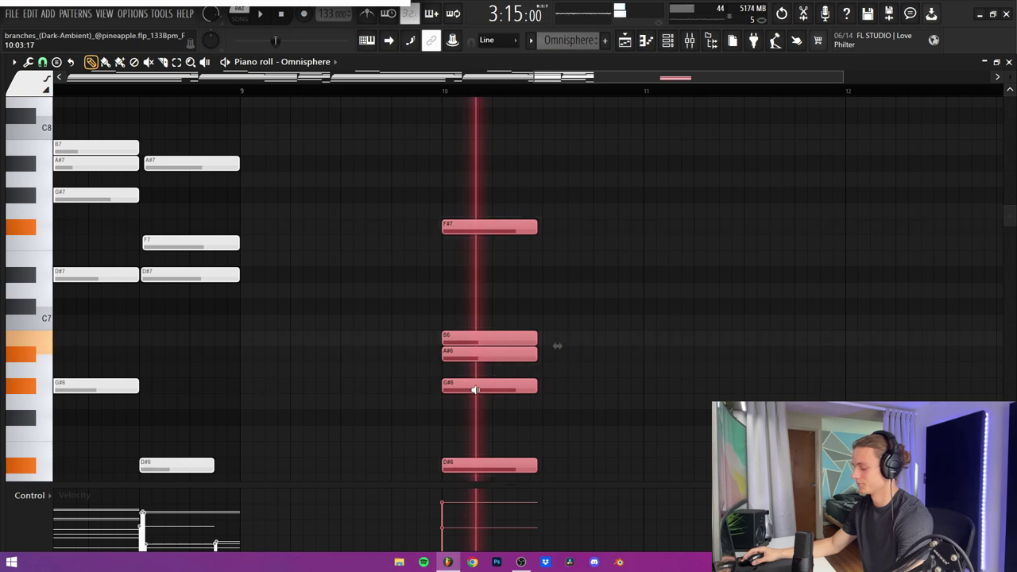
pyautogui.hotkey('ctrl', 'Down')
pyautogui.scroll(-6, 474, 387)
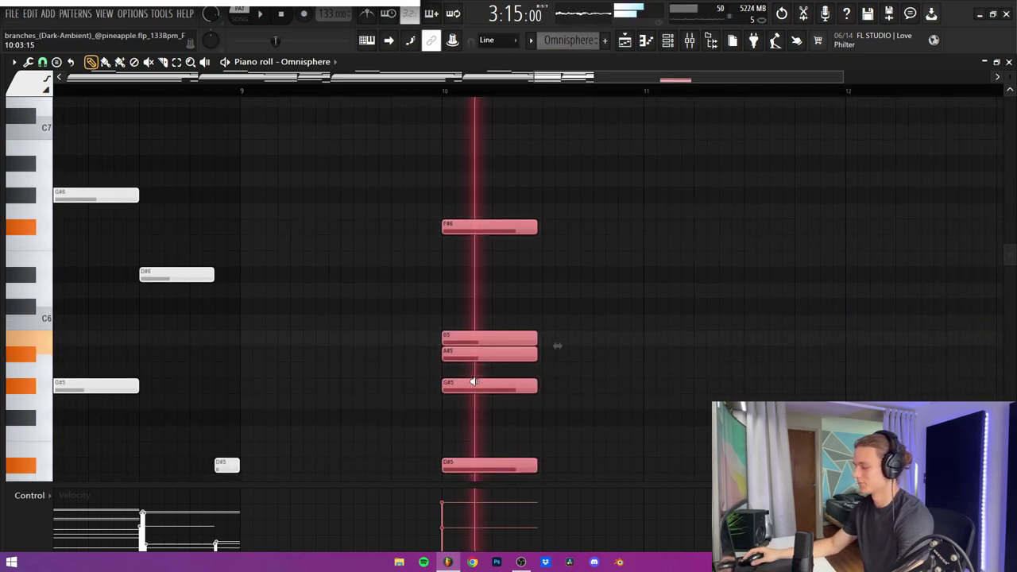
pyautogui.moveTo(474, 382); pyautogui.dragTo(475, 380)
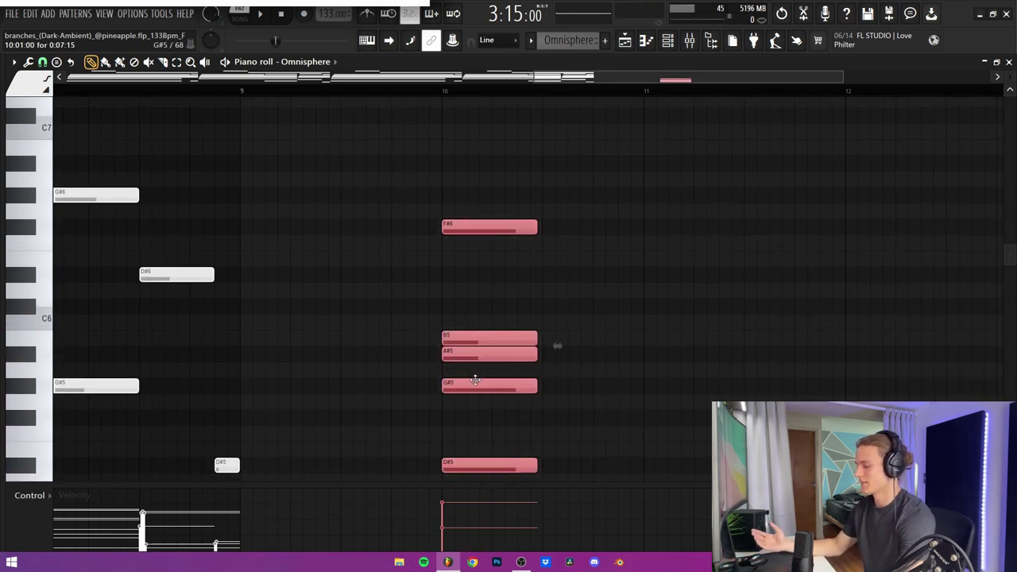
# Step: Delete the test chord at bar 10
pyautogui.click(492, 202)
pyautogui.scroll(6, 411, 345)
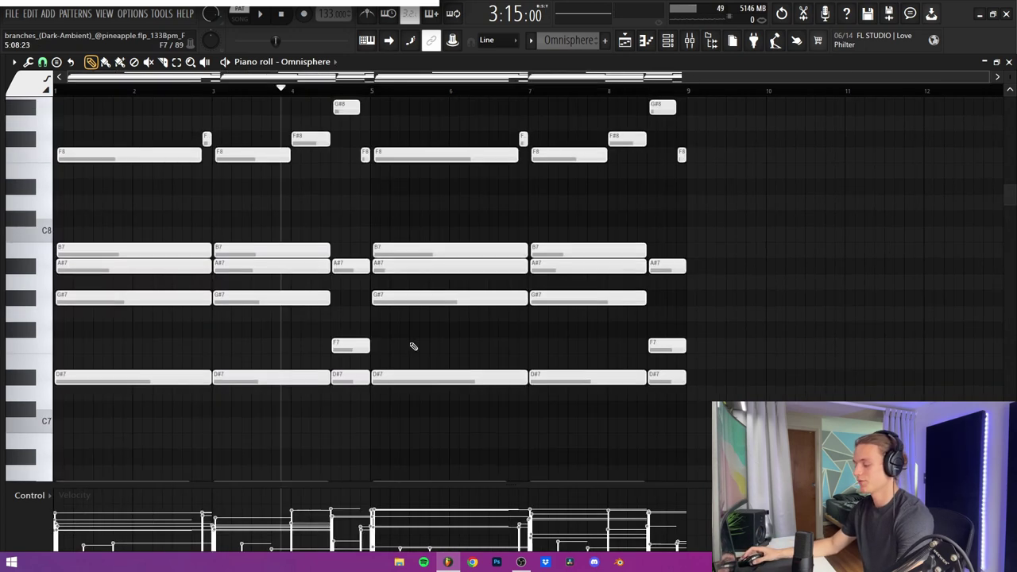
# Step: Inspect the Omnisphere pattern's first chord, the chord ending bar 4, the high notes and the low bass notes
pyautogui.moveTo(91, 116); pyautogui.dragTo(152, 387)
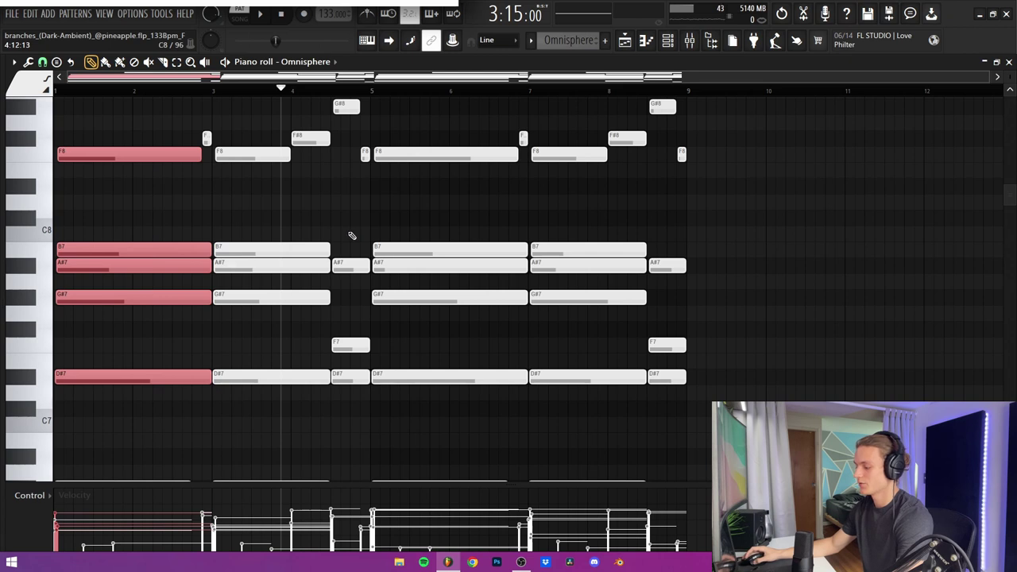
pyautogui.moveTo(353, 213); pyautogui.dragTo(368, 407)
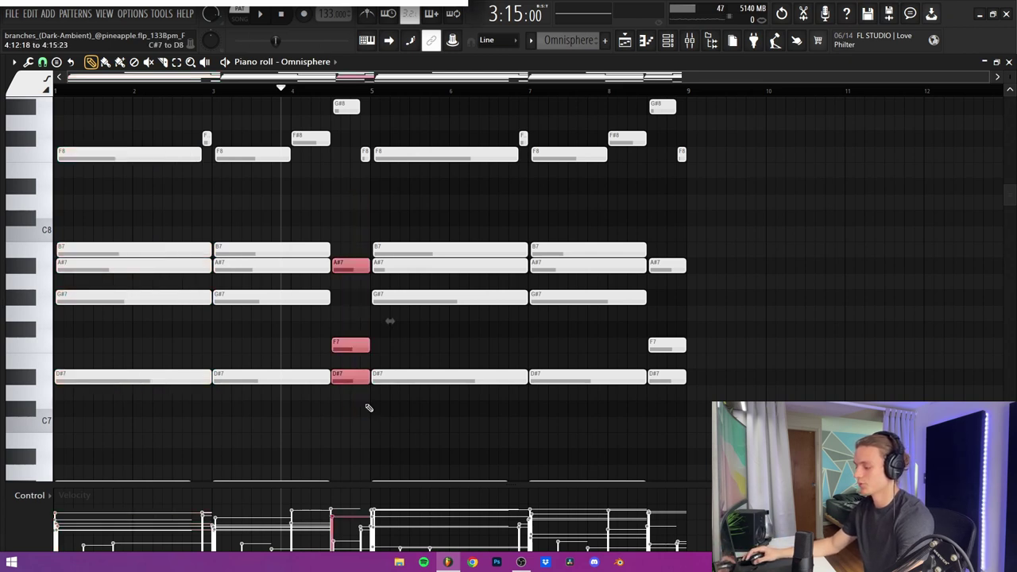
pyautogui.scroll(8, 721, 204)
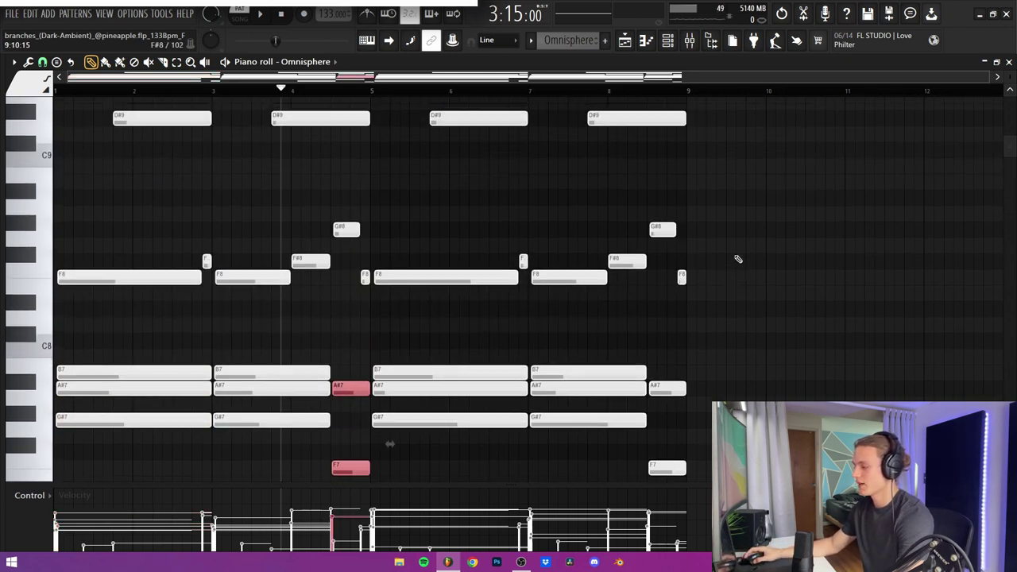
pyautogui.hotkey('ctrl', 'a')
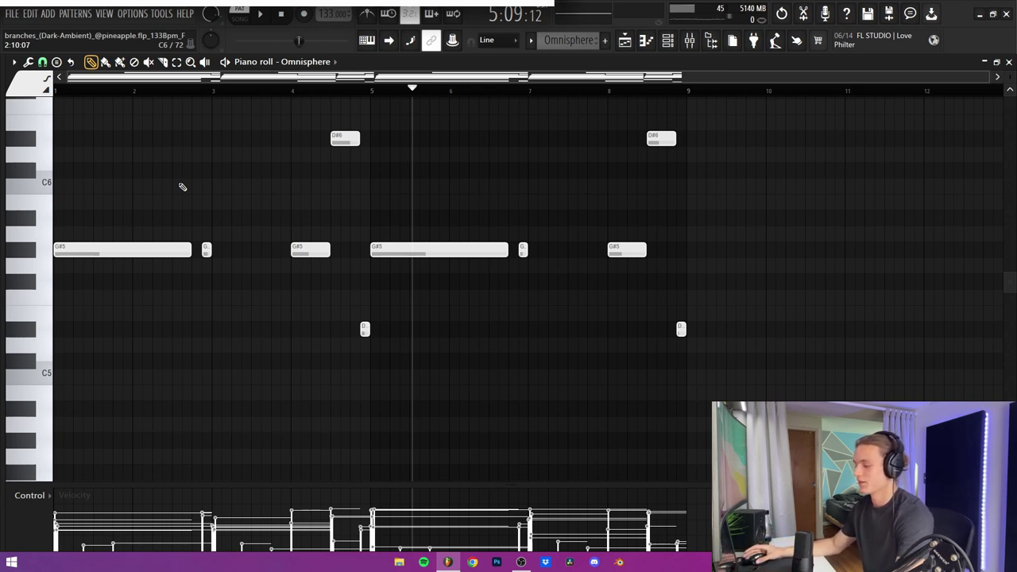
pyautogui.moveTo(155, 195); pyautogui.dragTo(80, 305)
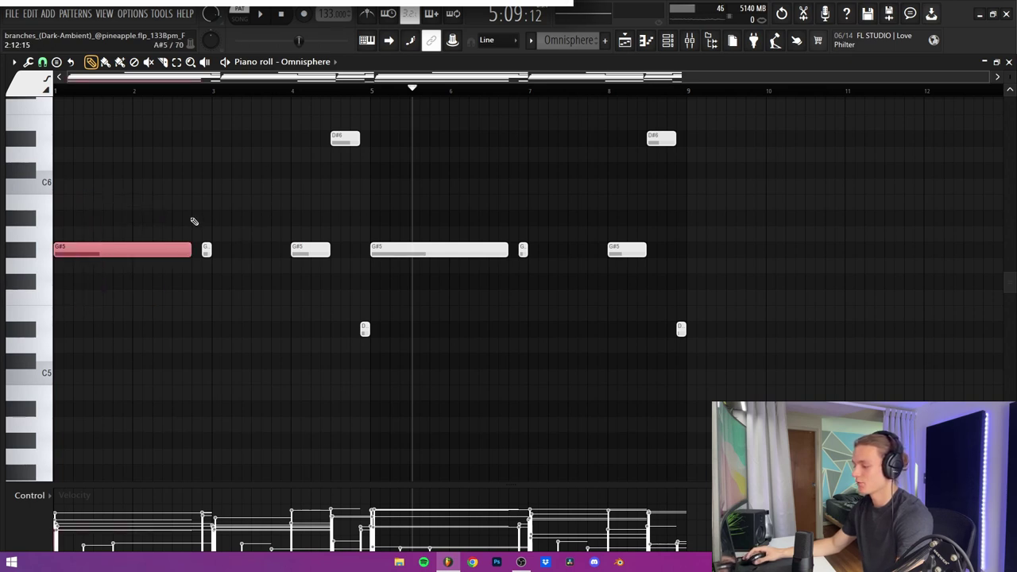
pyautogui.moveTo(198, 211); pyautogui.dragTo(213, 272)
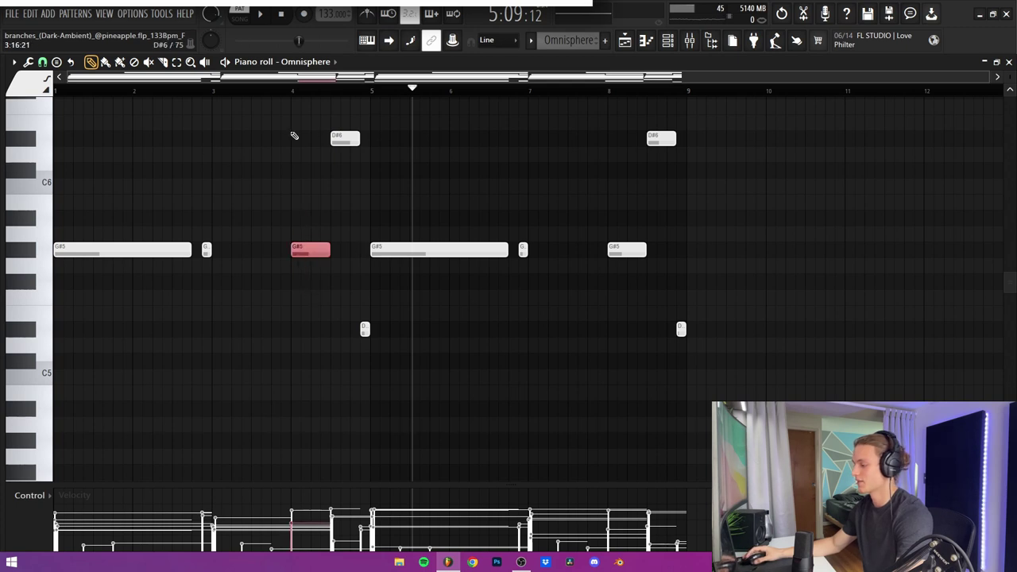
pyautogui.moveTo(313, 115); pyautogui.dragTo(381, 194)
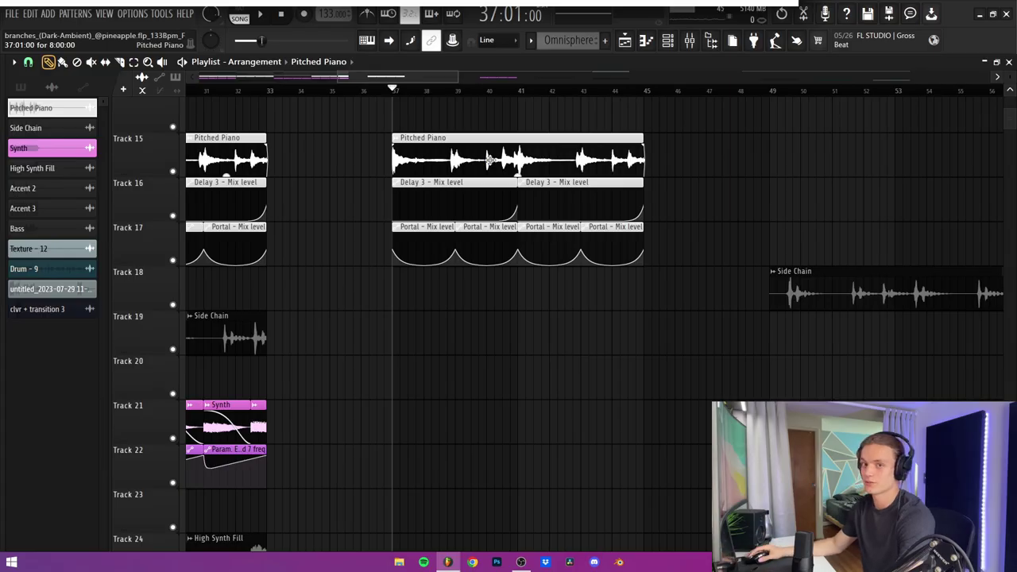
# Step: Check the pitch and time-stretching settings of the Pitched Piano clip on Track 15
pyautogui.doubleClick(491, 159)
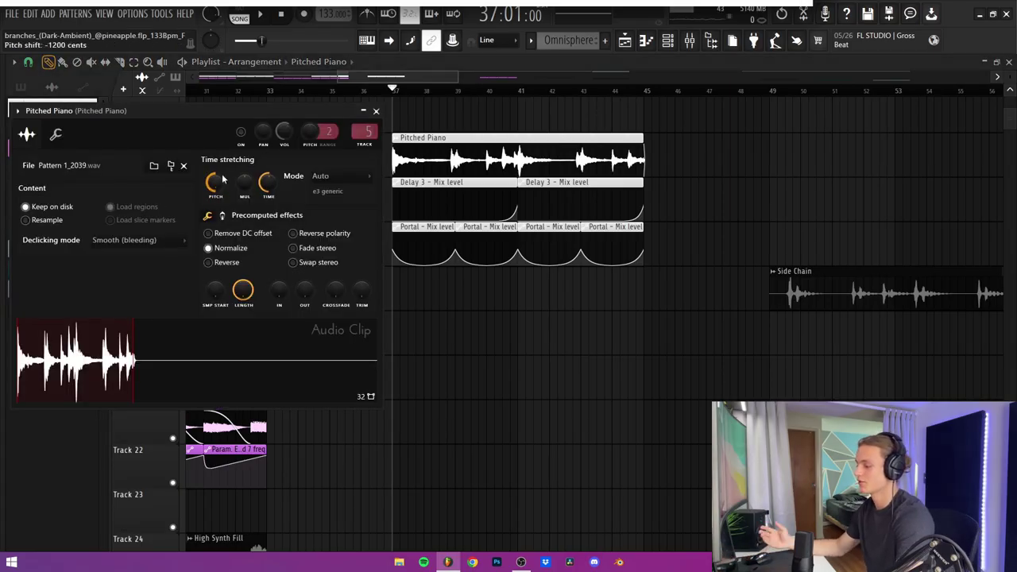
pyautogui.click(377, 111)
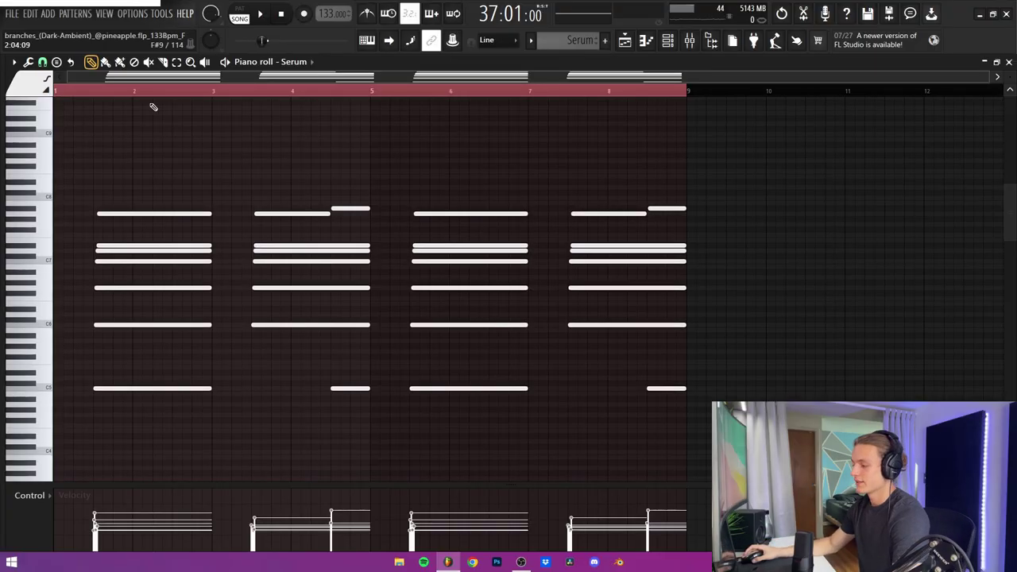
# Step: Review the chord notes in the Serum pattern and the Analog Lab V pattern
pyautogui.scroll(4, 165, 95)
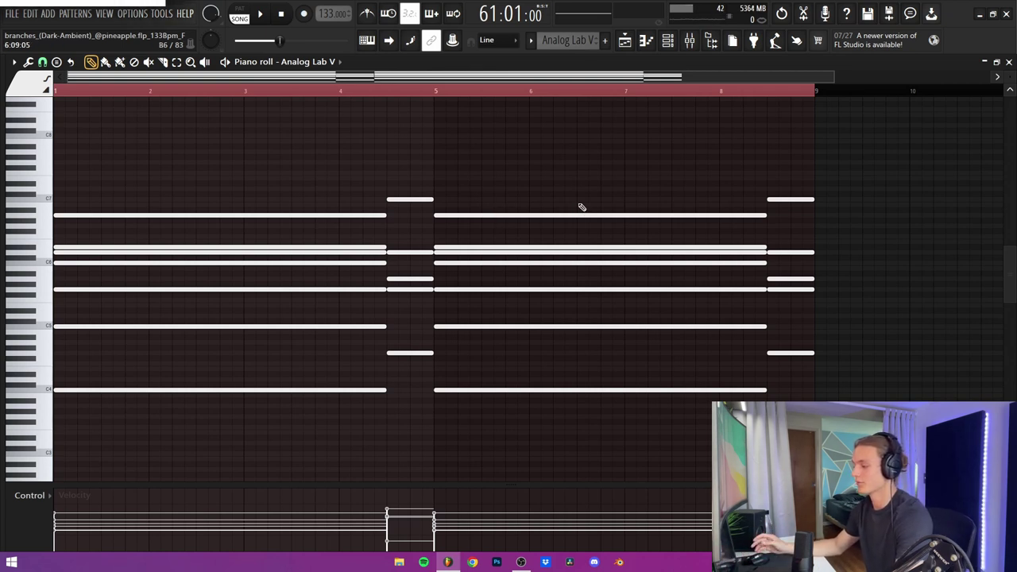
pyautogui.click(524, 136)
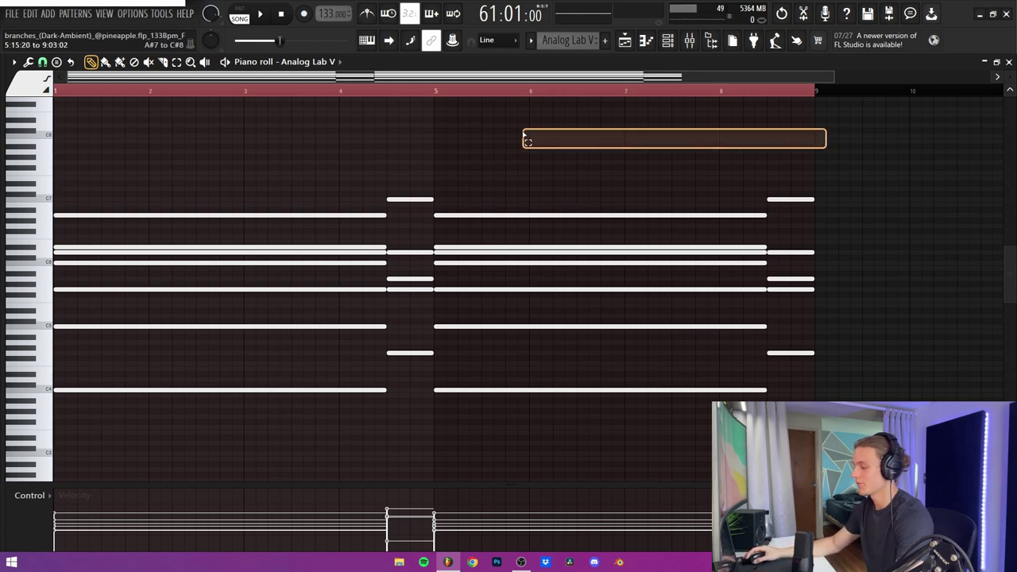
pyautogui.hotkey('ctrl', 'z')
pyautogui.scroll(2, 722, 114)
pyautogui.scroll(-6, 549, 196)
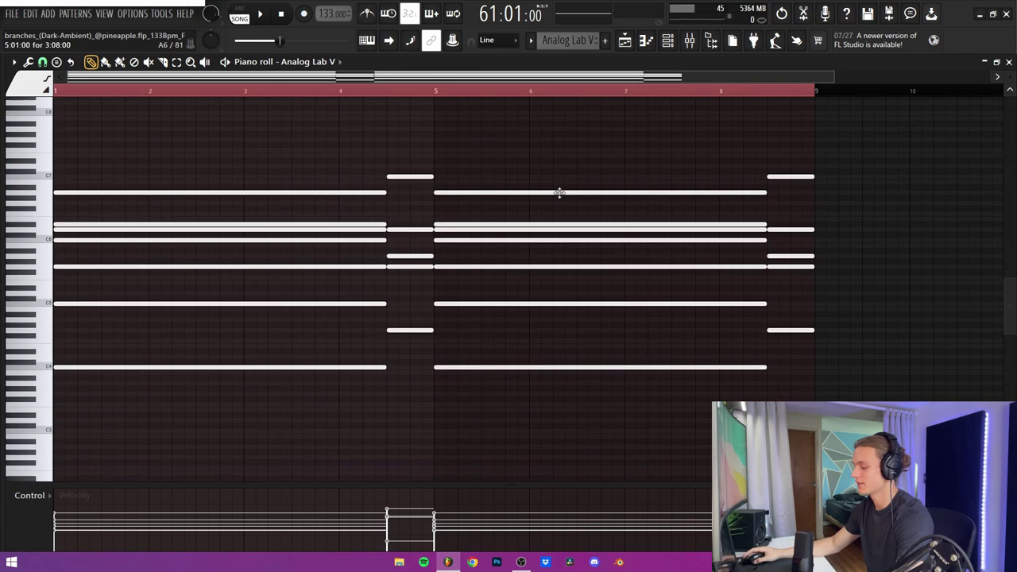
pyautogui.moveTo(759, 295); pyautogui.dragTo(4, 413)
pyautogui.scroll(3, 677, 389)
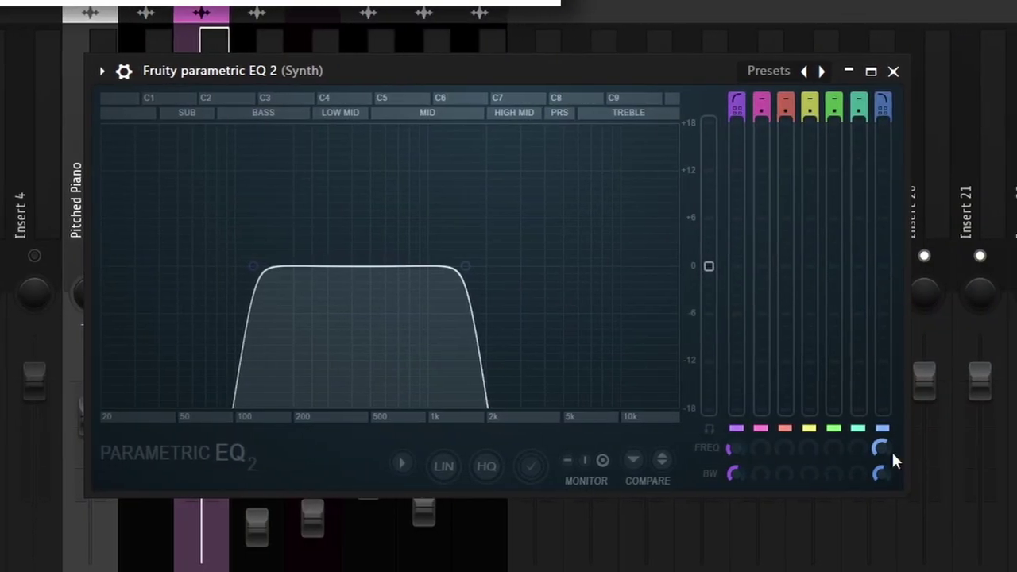
# Step: Adjust the band 7 frequency in the Synth channel's Fruity parametric EQ 2
pyautogui.moveTo(872, 449); pyautogui.dragTo(824, 447)
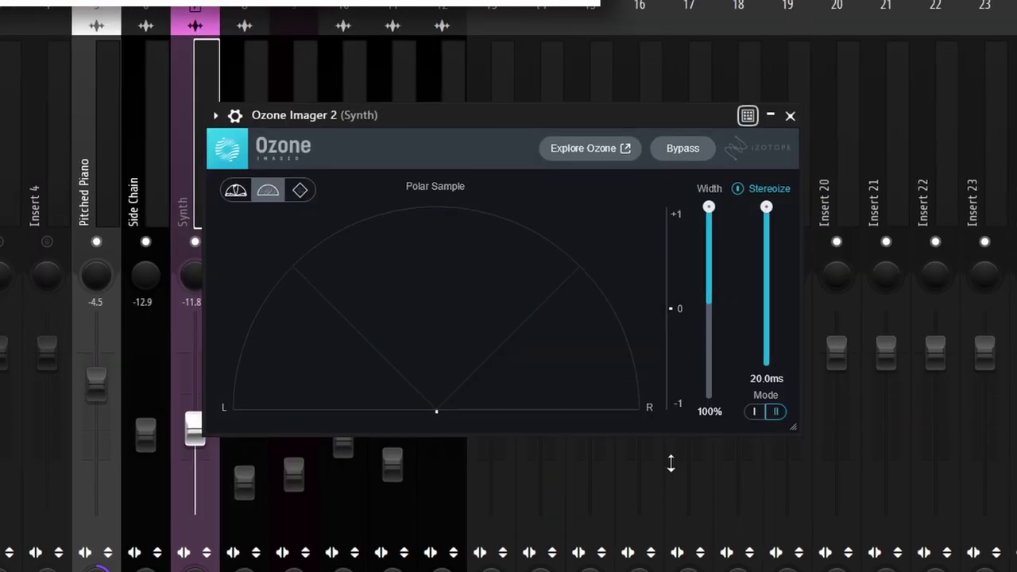